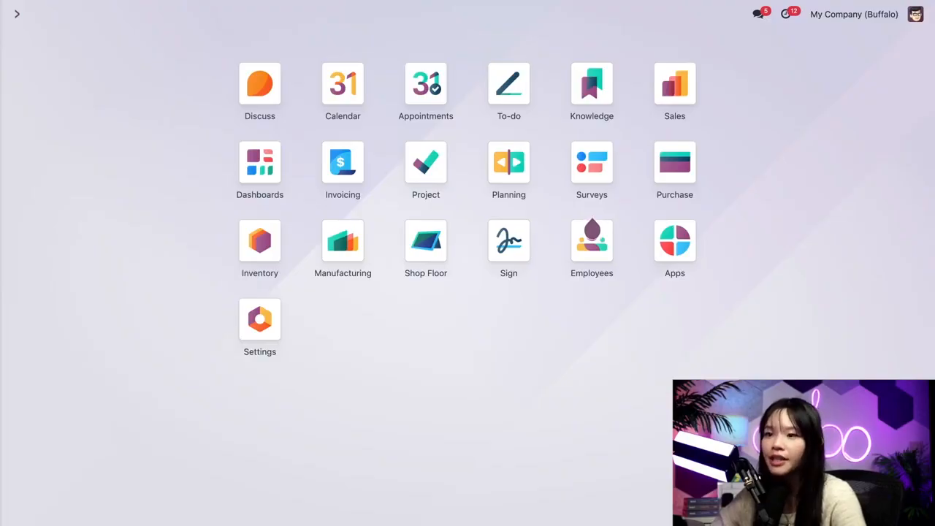
Step: Open the on-hand quantity records of the Stealthy Wood Mug product in Inventory
{"action": "left_click", "coordinate": [252, 236]}
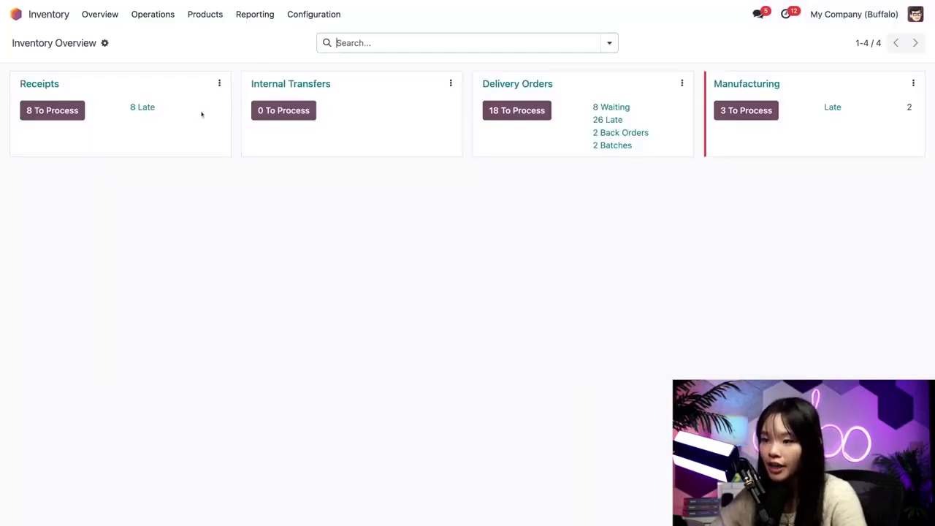
{"action": "left_click", "coordinate": [199, 21]}
{"action": "left_click", "coordinate": [207, 39]}
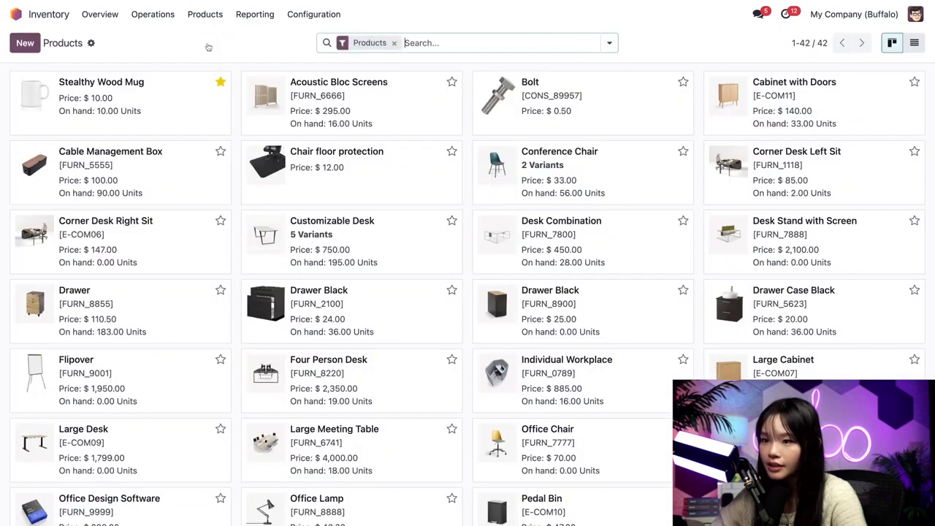
{"action": "left_click", "coordinate": [175, 100]}
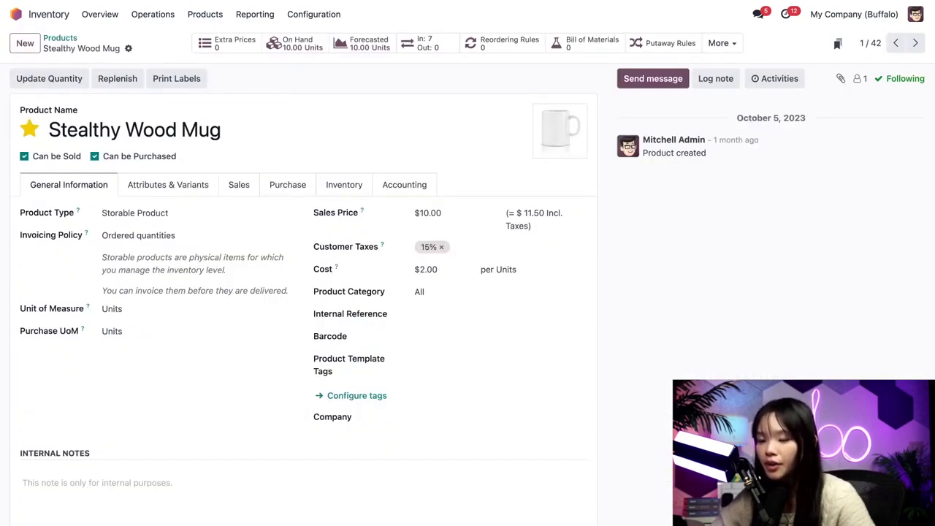
{"action": "left_click", "coordinate": [299, 52]}
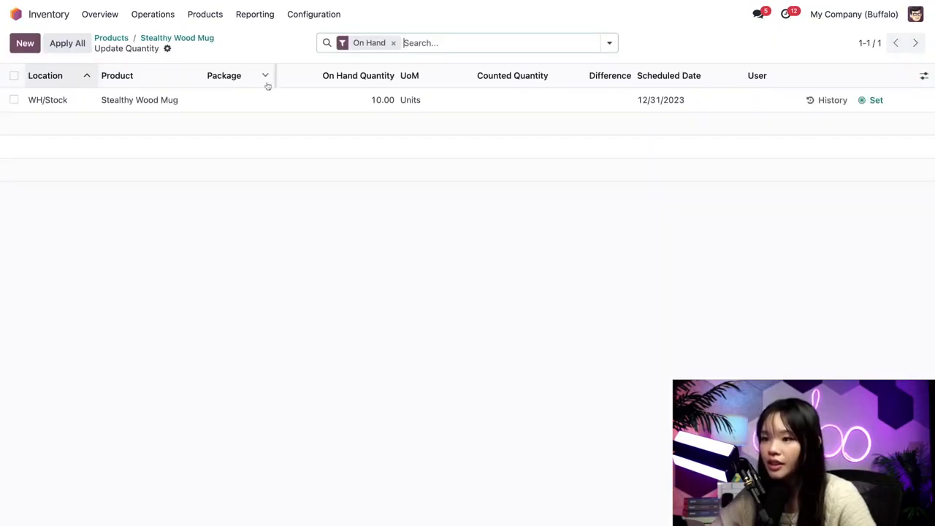
Step: Set the Stealthy Wood Mug's counted quantity in WH/Stock to 15 and apply the adjustment with the reason Quantity Updated
{"action": "left_click", "coordinate": [25, 43]}
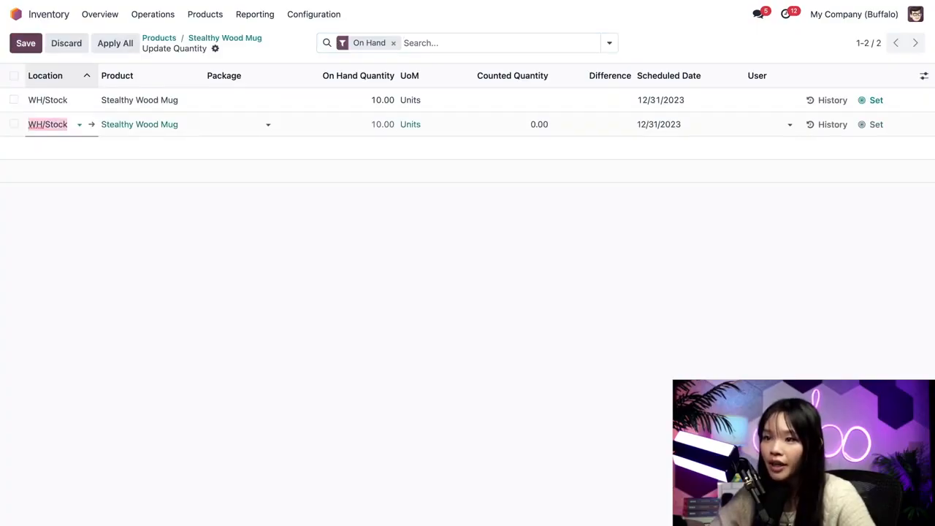
{"action": "left_click", "coordinate": [76, 171]}
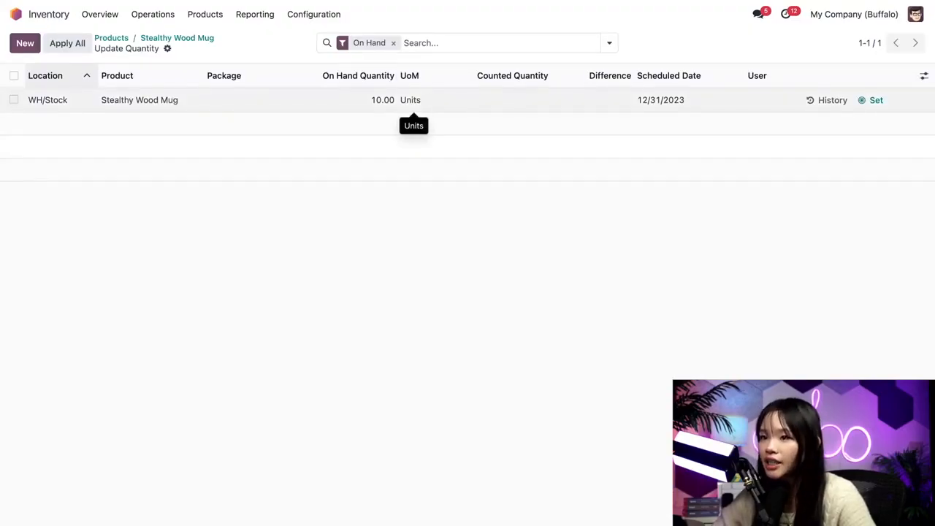
{"action": "left_click", "coordinate": [506, 102]}
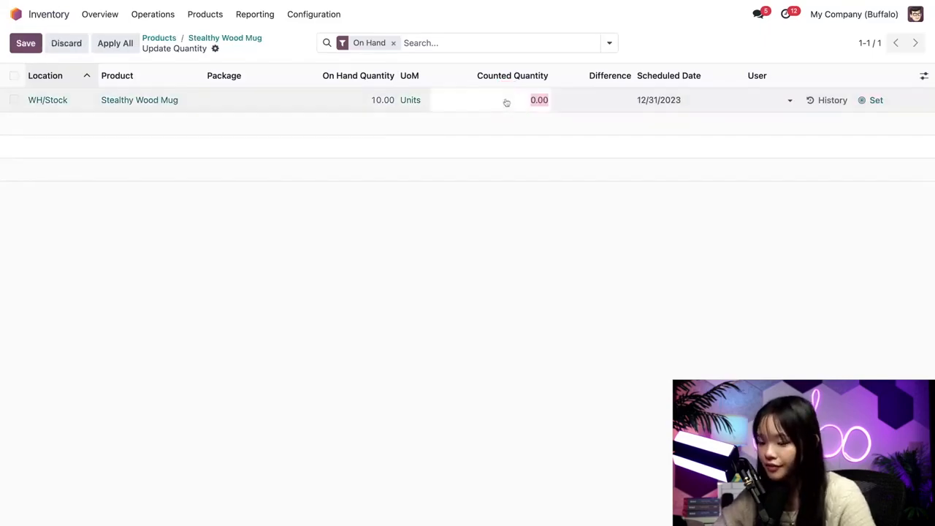
{"action": "type", "text": "15"}
{"action": "left_click", "coordinate": [876, 100]}
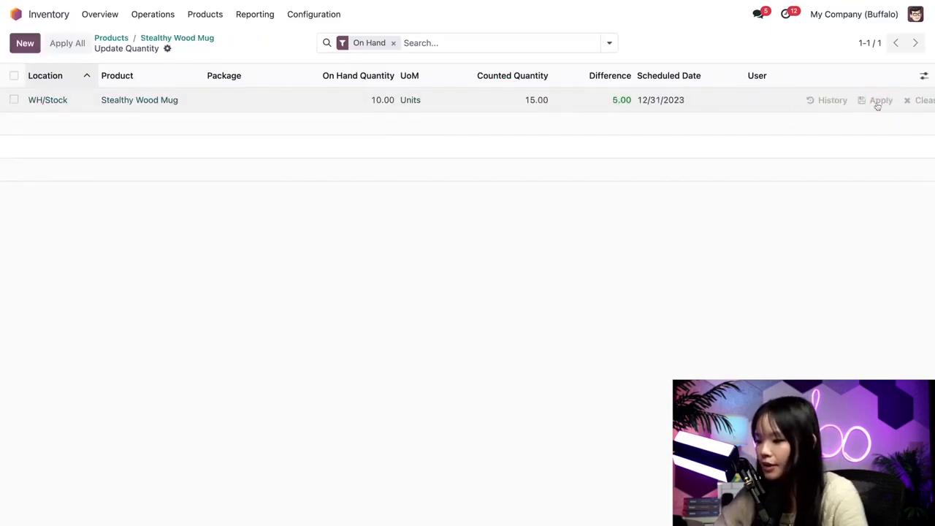
{"action": "left_click", "coordinate": [56, 44]}
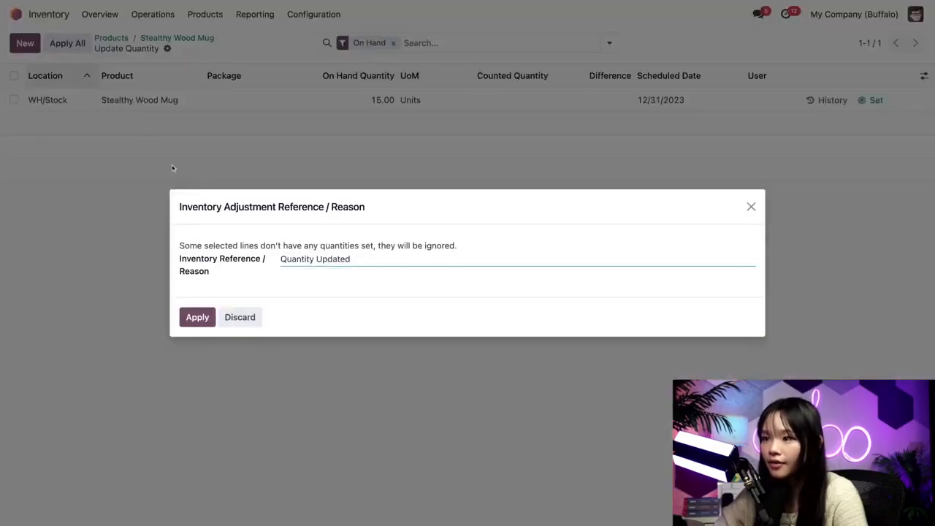
{"action": "left_click", "coordinate": [210, 311]}
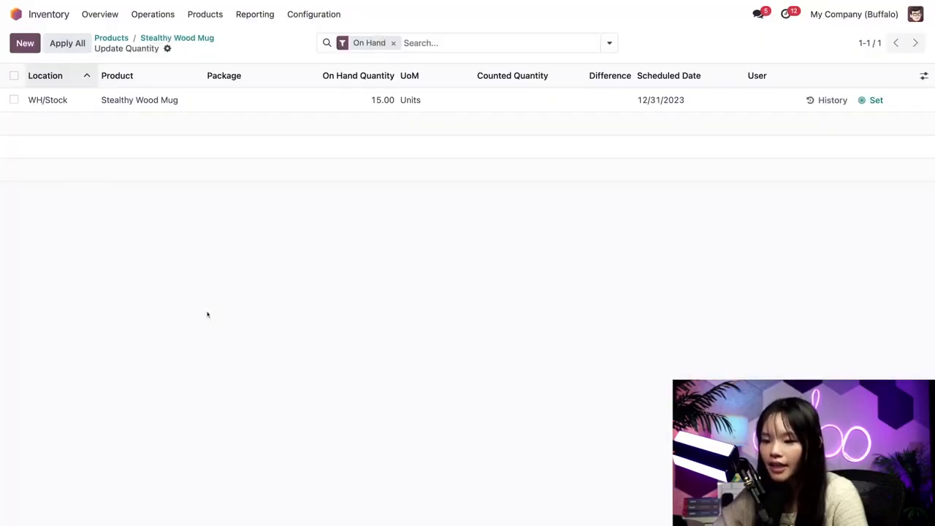
Step: Return to the Stealthy Wood Mug's product form and open its incoming and outgoing stock moves
{"action": "left_click", "coordinate": [198, 38]}
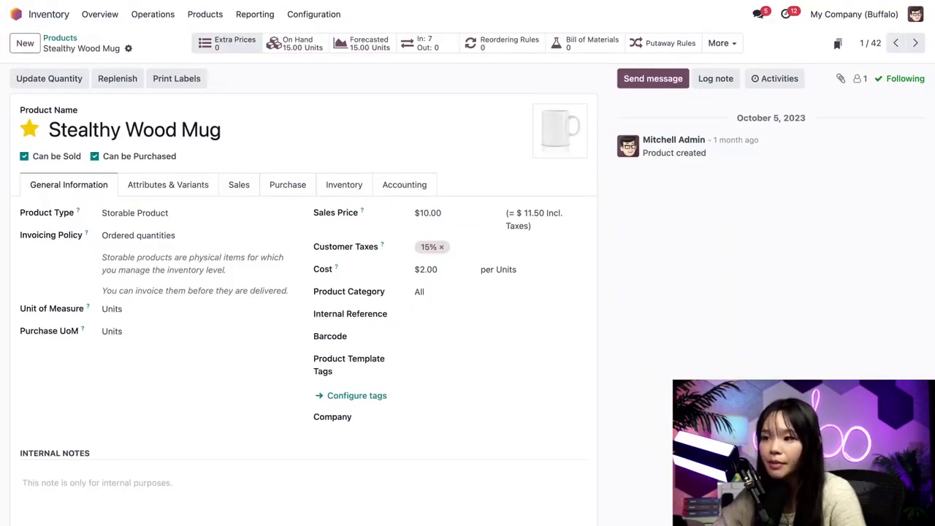
{"action": "left_click", "coordinate": [434, 41]}
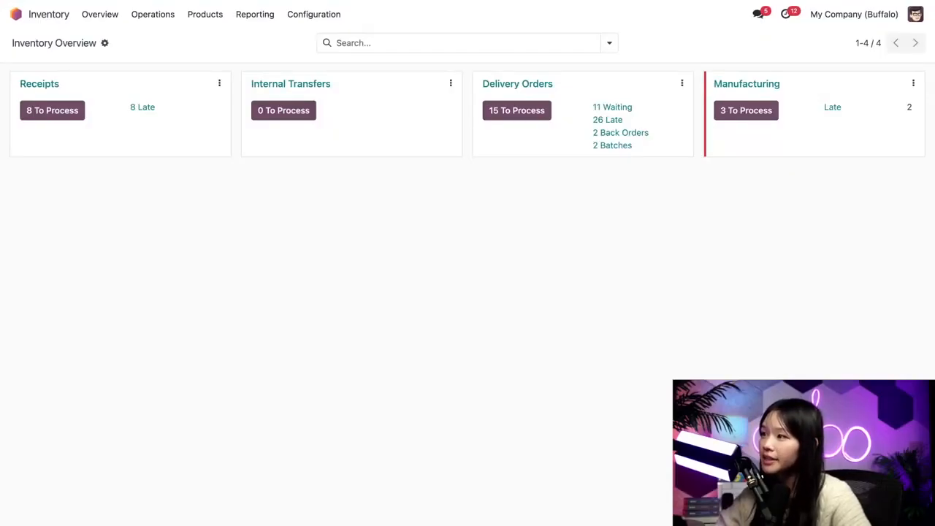
Step: Open the Inventory settings to review the annual inventory day and month
{"action": "left_click", "coordinate": [313, 14]}
{"action": "left_click", "coordinate": [310, 40]}
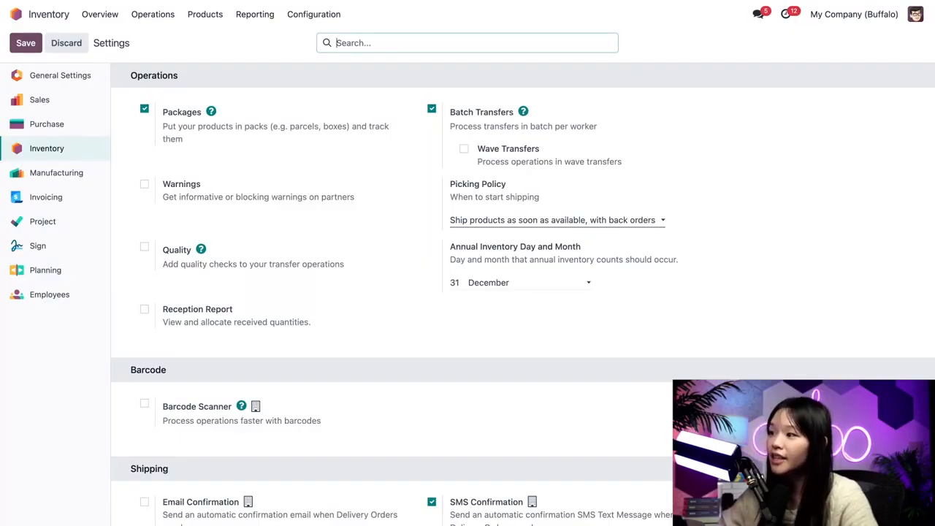
Step: In the physical inventory adjustments, set the counted quantity of [DESK0005] Customizable Desk to 45 and apply it
{"action": "left_click", "coordinate": [156, 16]}
{"action": "left_click", "coordinate": [174, 158]}
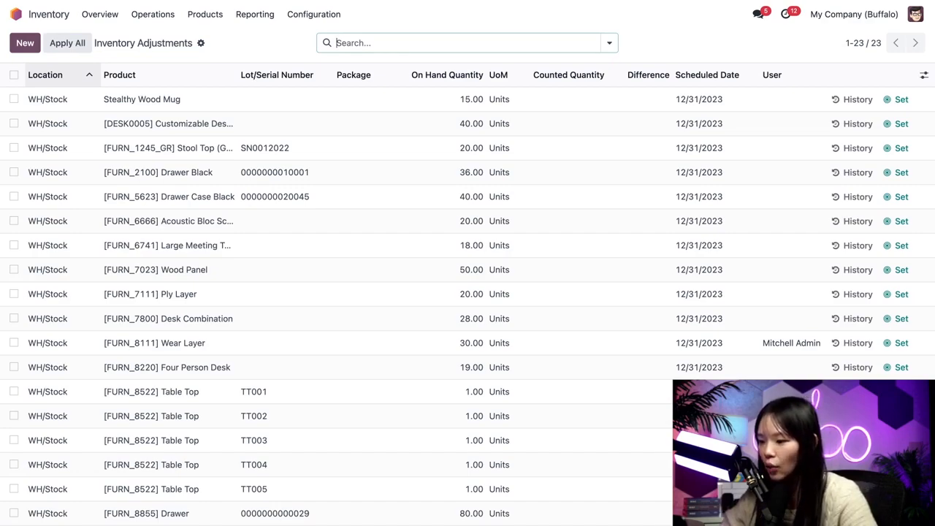
{"action": "left_click", "coordinate": [555, 127]}
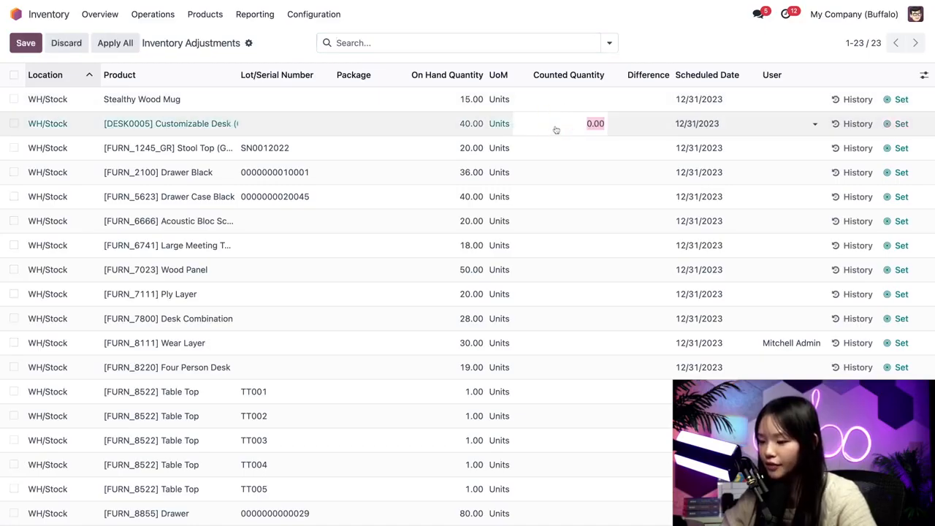
{"action": "type", "text": "45"}
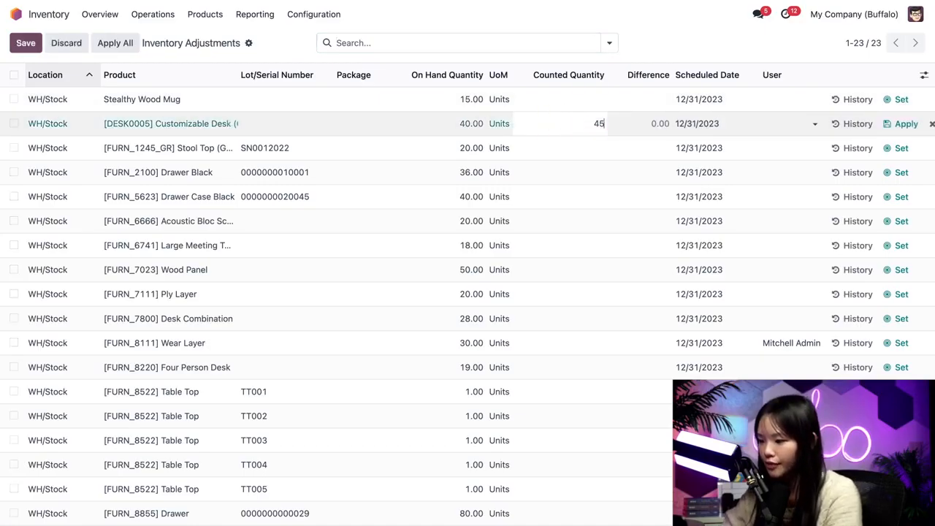
{"action": "left_click", "coordinate": [895, 122]}
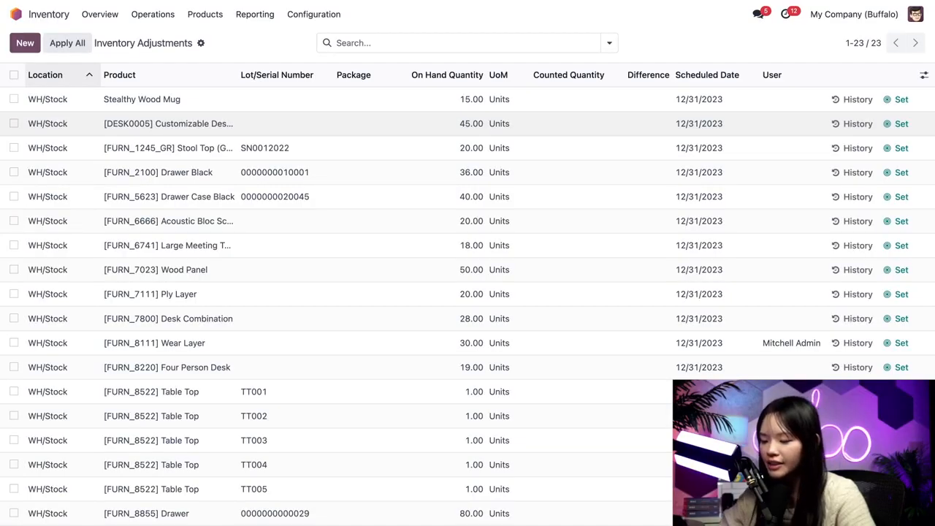
Step: Set the counted quantities of the Stool Top, Drawer Black and Drawer Case Black lines to 0 in one bulk action
{"action": "left_click", "coordinate": [14, 148]}
{"action": "left_click", "coordinate": [13, 171]}
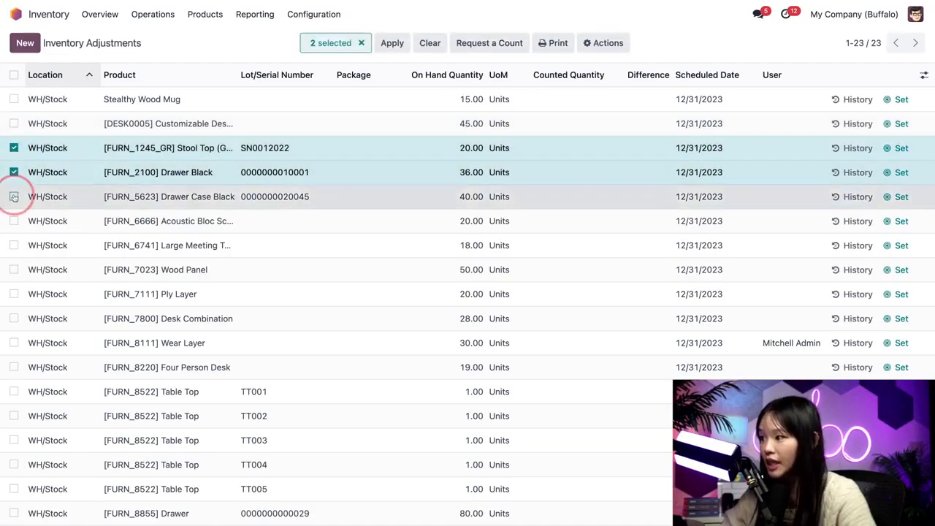
{"action": "left_click", "coordinate": [14, 196]}
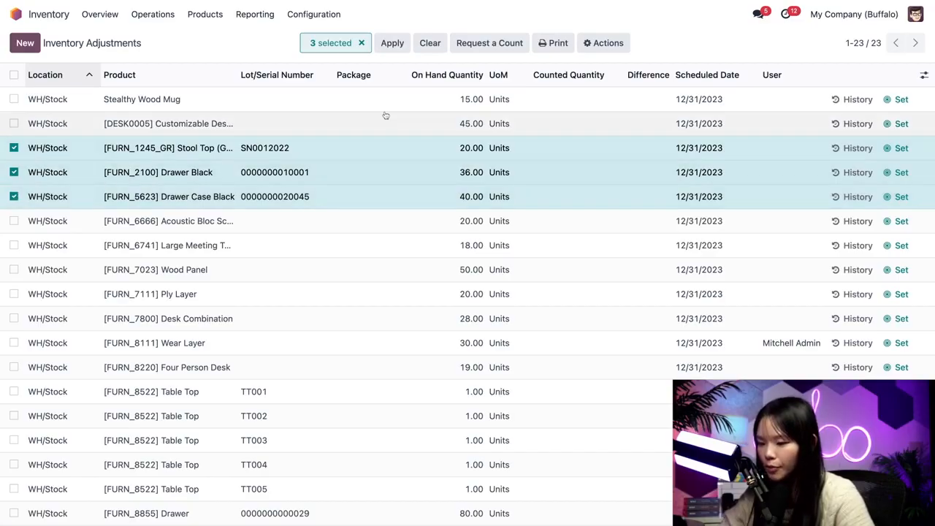
{"action": "left_click", "coordinate": [616, 42]}
{"action": "left_click", "coordinate": [618, 101]}
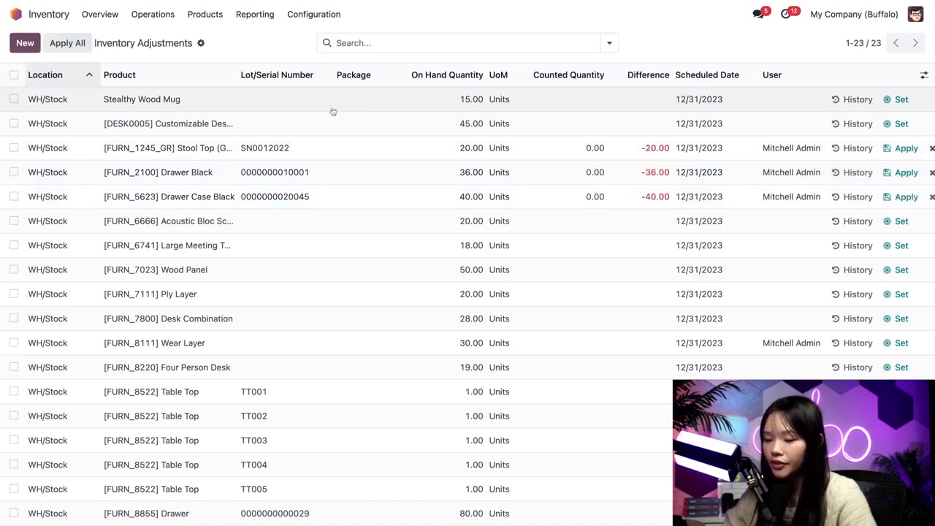
Step: Apply all pending inventory adjustments with the reference "Inventory Cleaning"
{"action": "left_click", "coordinate": [83, 46]}
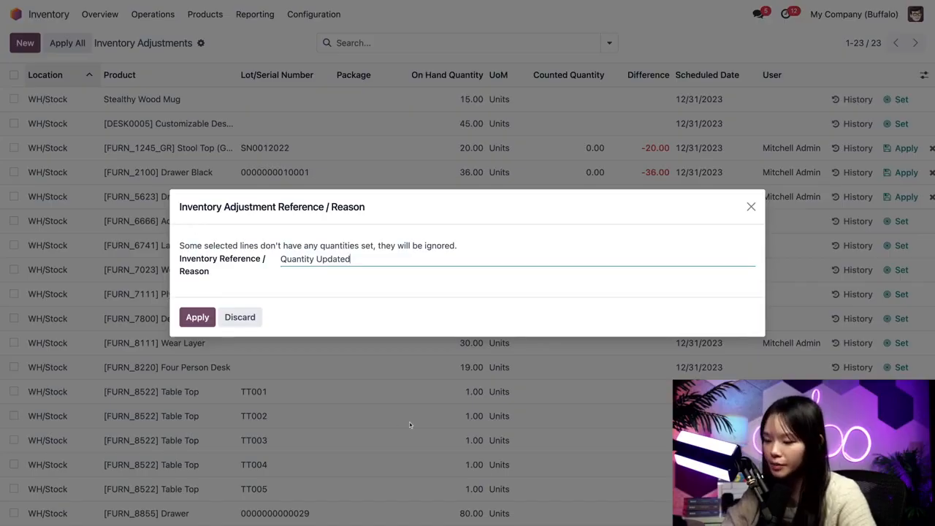
{"action": "left_click_drag", "start_coordinate": [376, 258], "coordinate": [110, 257]}
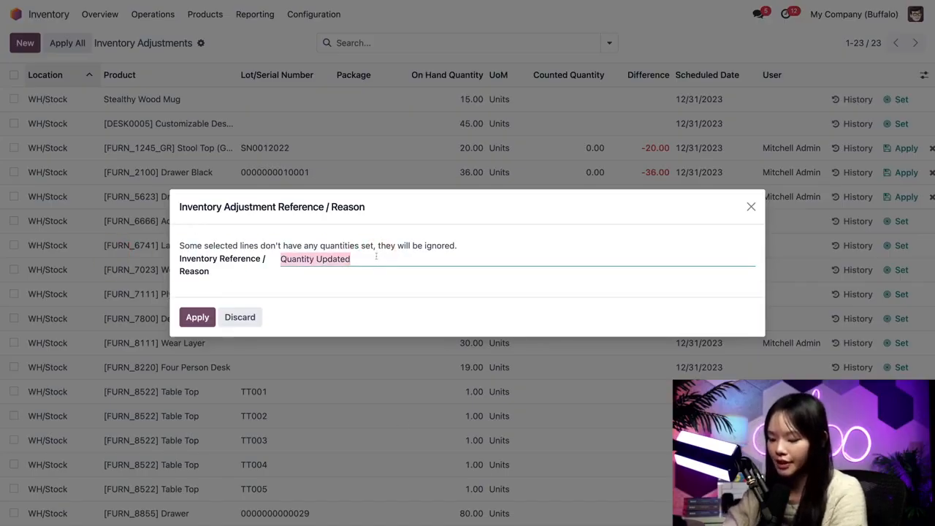
{"action": "type", "text": "Inventory Cleaning"}
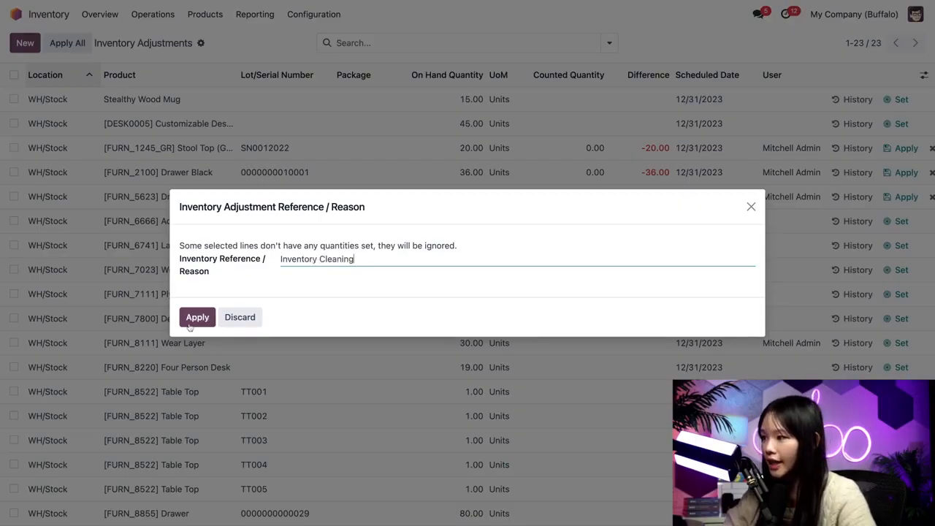
{"action": "left_click", "coordinate": [191, 321]}
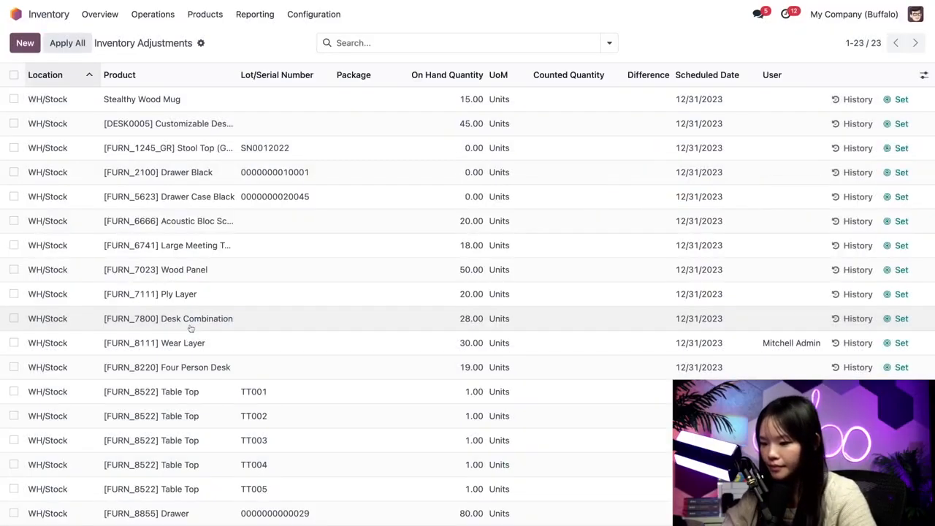
Step: Check the adjustment history of the [FURN_1245_GR] Stool Top line and return to the inventory adjustments
{"action": "left_click", "coordinate": [847, 148]}
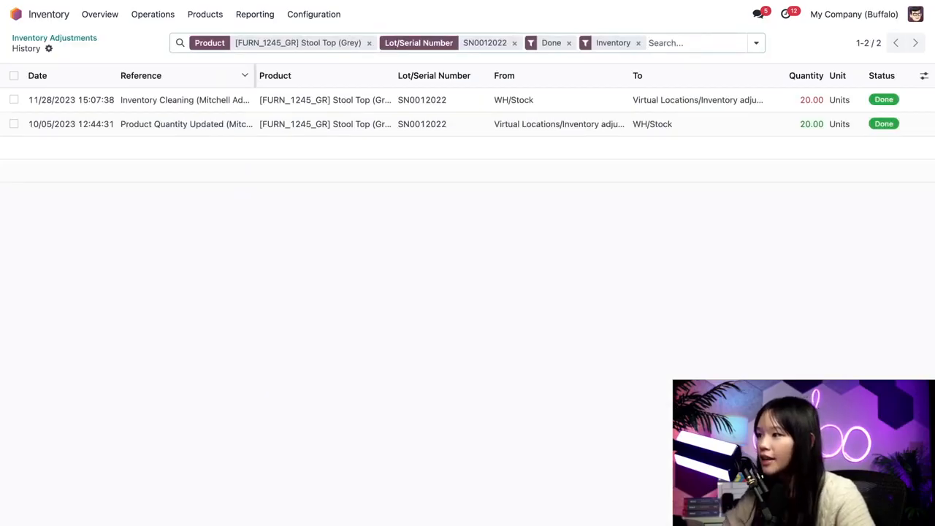
{"action": "left_click", "coordinate": [88, 38]}
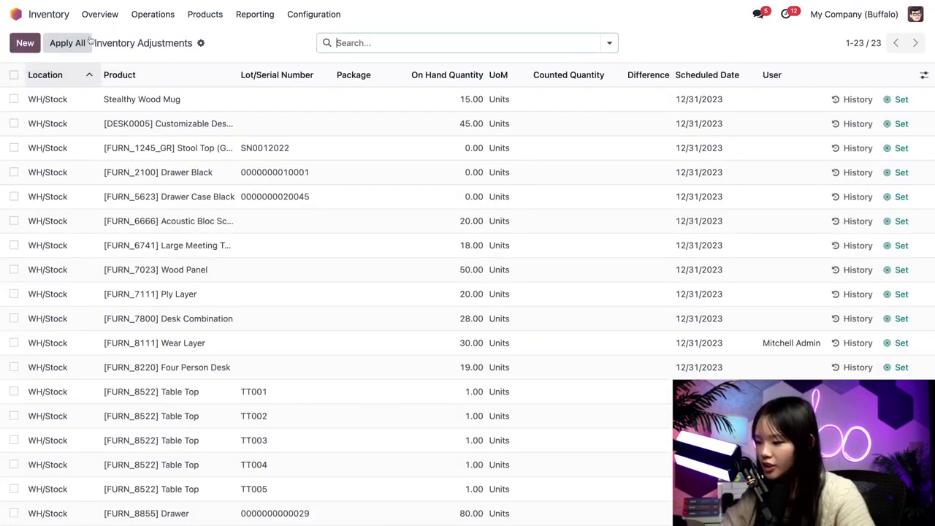
Step: Set the [FURN_7023] Wood Panel count to its on-hand quantity and apply it, checking the line's adjustment history
{"action": "left_click", "coordinate": [901, 270]}
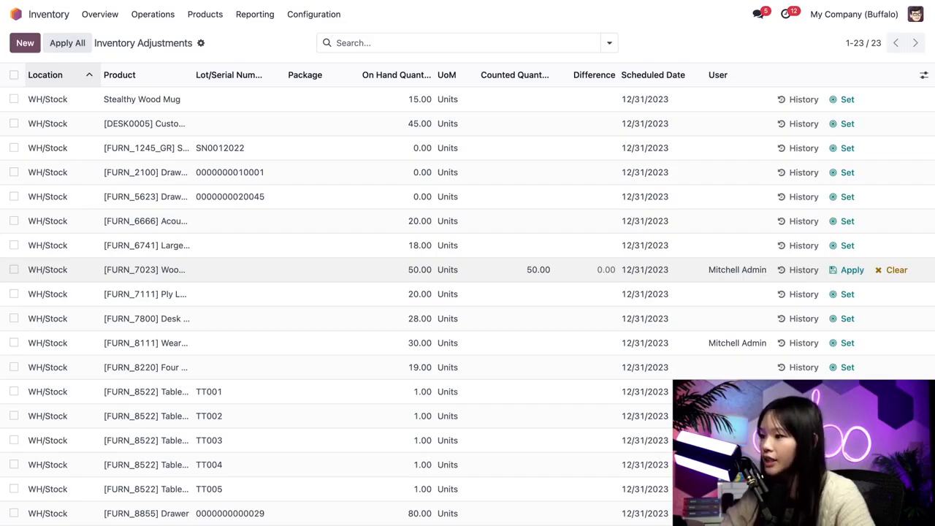
{"action": "left_click", "coordinate": [847, 270]}
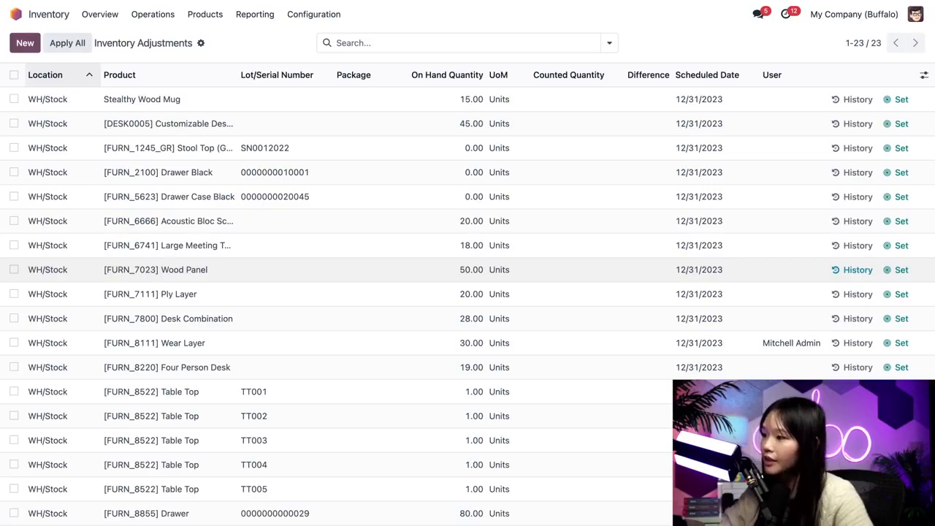
{"action": "left_click", "coordinate": [851, 269]}
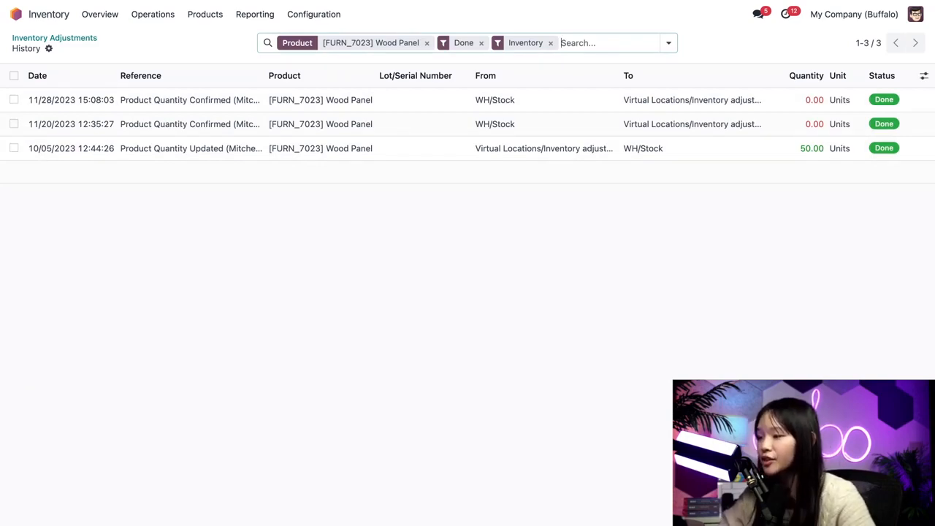
{"action": "left_click", "coordinate": [82, 39]}
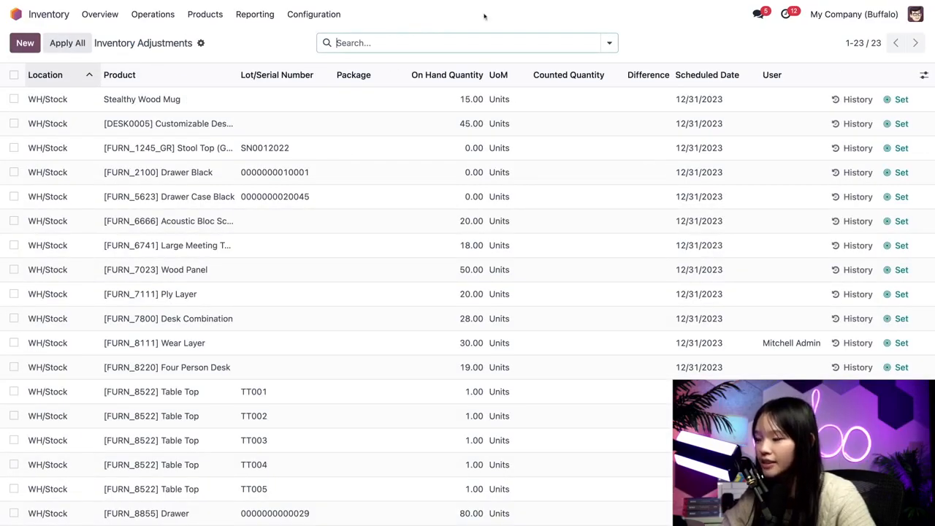
{"action": "left_click", "coordinate": [609, 43]}
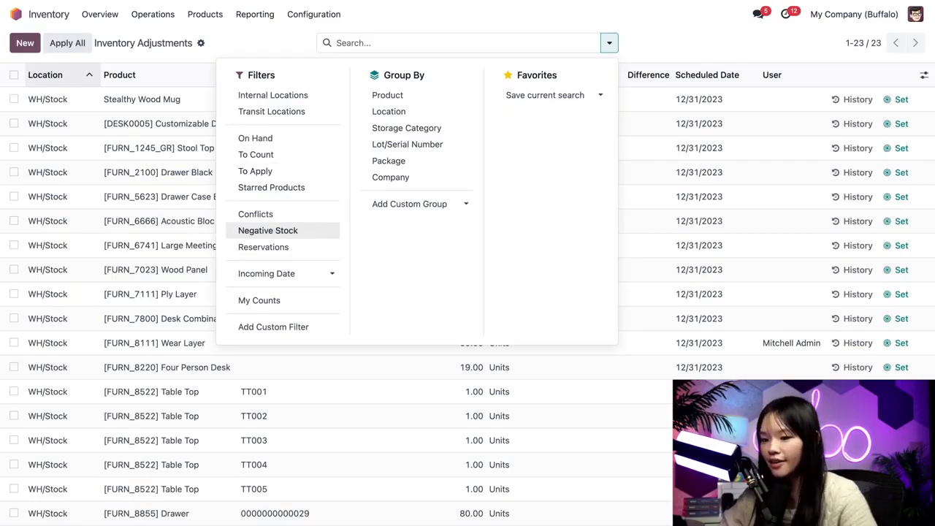
{"action": "left_click", "coordinate": [28, 43]}
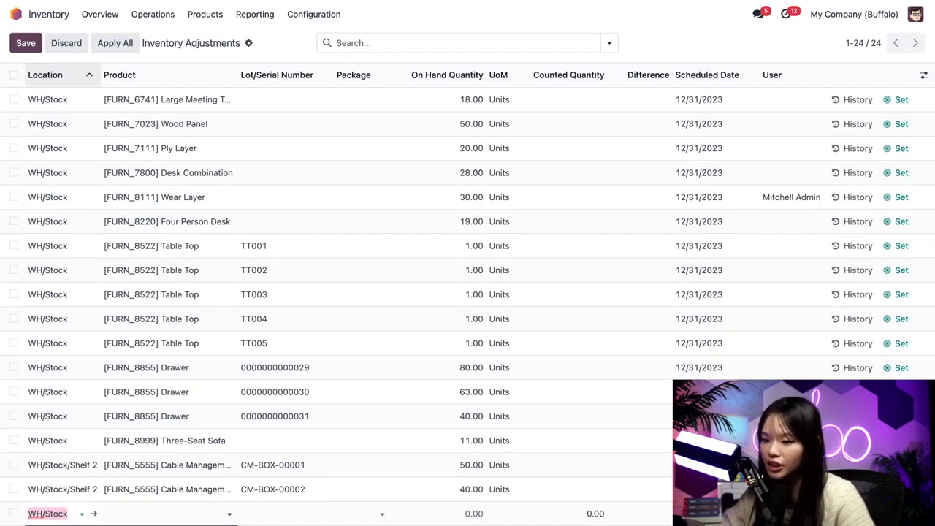
{"action": "left_click", "coordinate": [67, 43]}
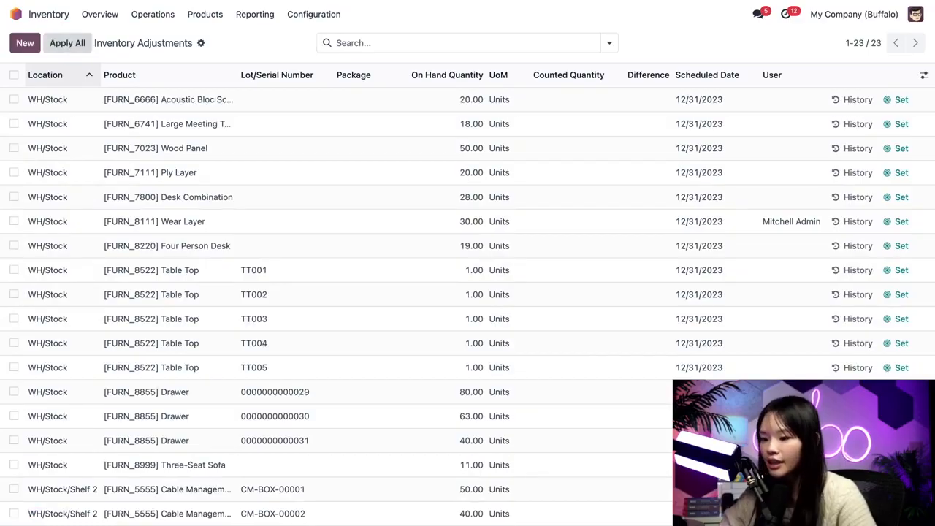
Step: Review the count request options for all listed inventory adjustment lines and discard the request
{"action": "left_click", "coordinate": [14, 76]}
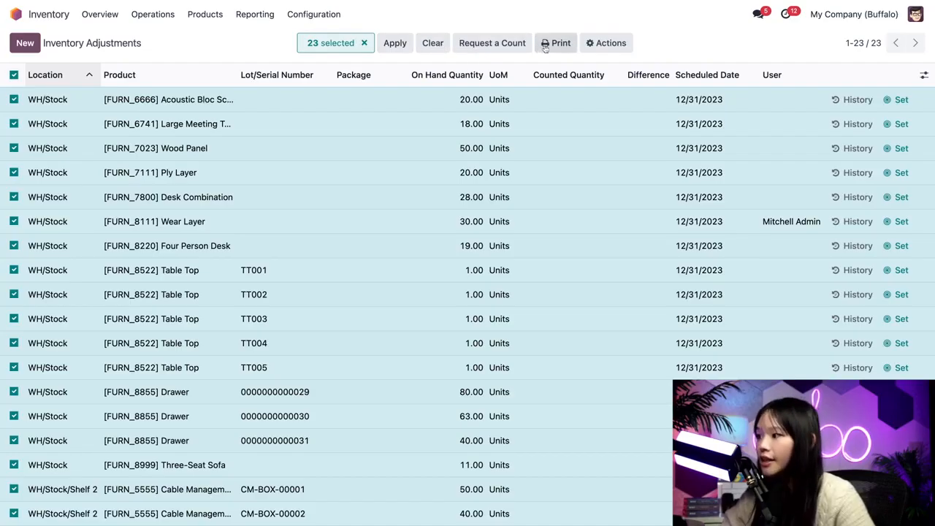
{"action": "left_click", "coordinate": [507, 43]}
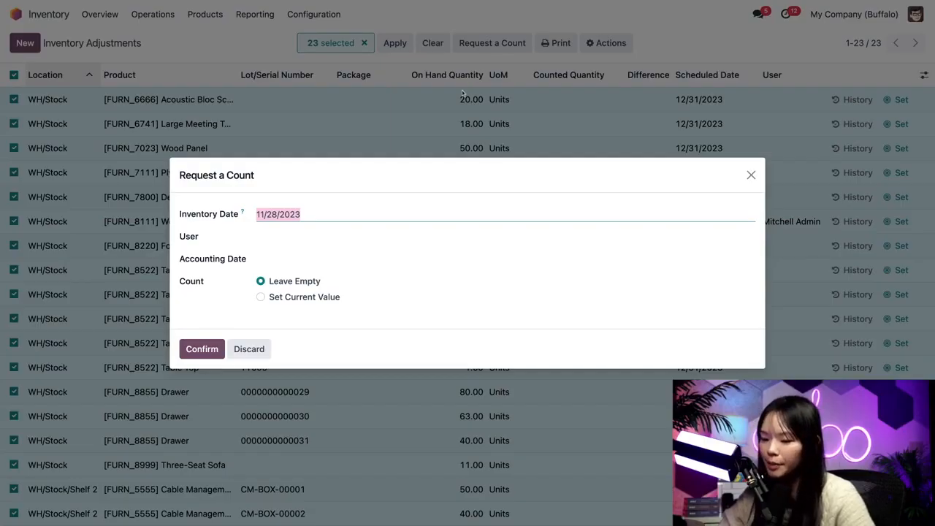
{"action": "left_click", "coordinate": [249, 349]}
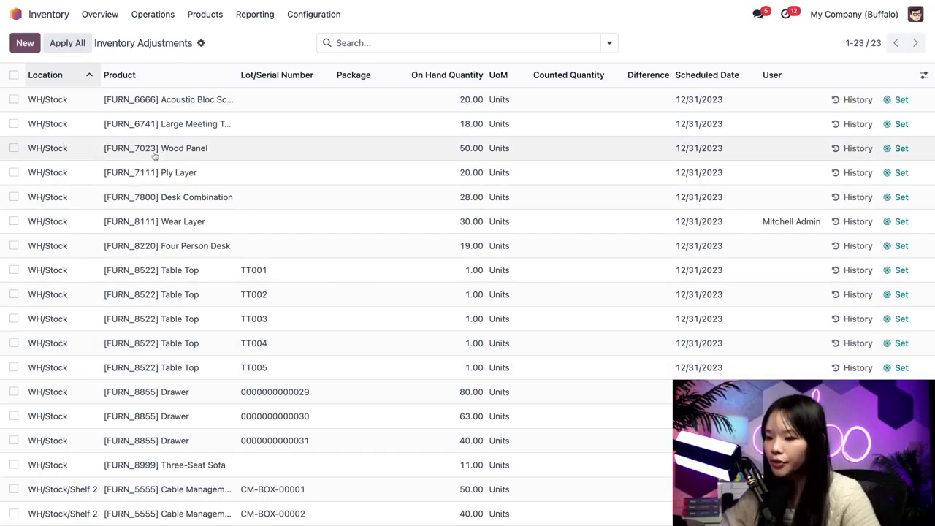
Step: Set the cyclic counting inventory frequency of the WH/Stock location to 30 days
{"action": "left_click", "coordinate": [302, 20]}
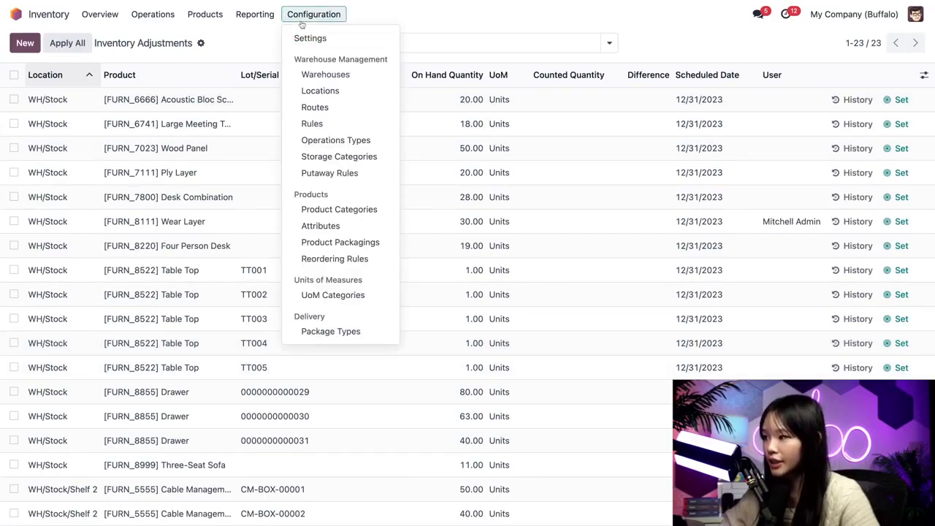
{"action": "left_click", "coordinate": [321, 90]}
{"action": "left_click", "coordinate": [71, 195]}
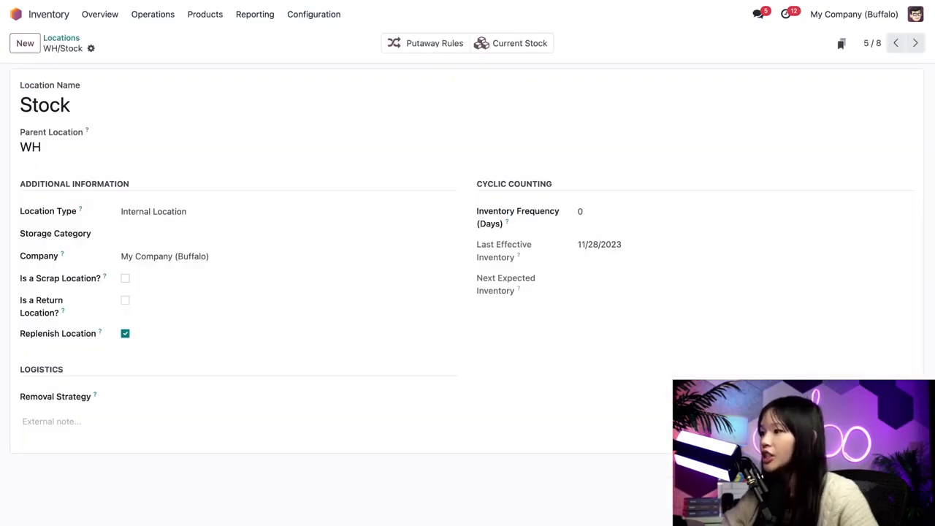
{"action": "left_click", "coordinate": [599, 210]}
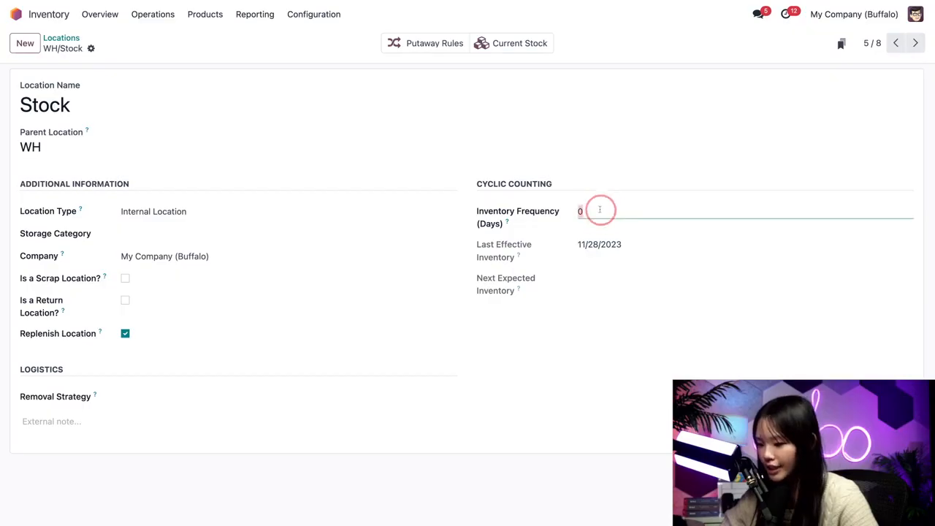
{"action": "type", "text": "30"}
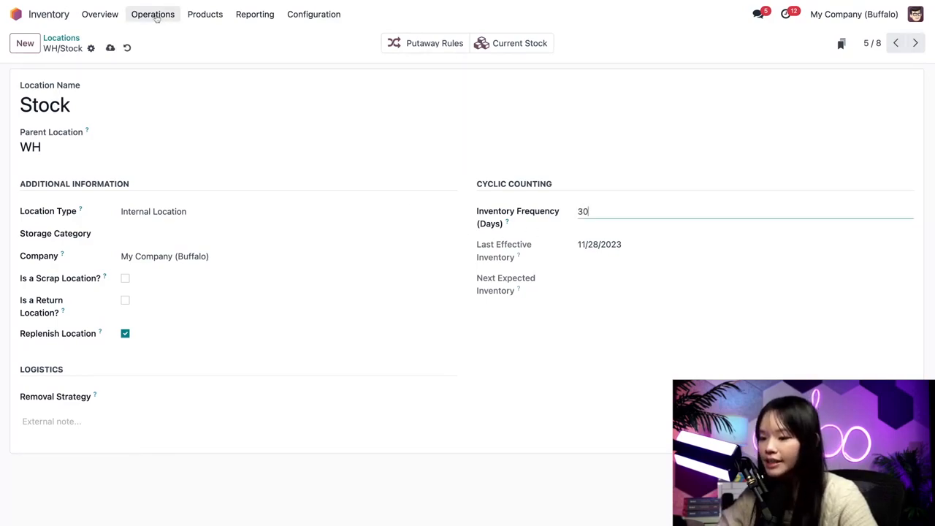
Step: Set the counted quantity of [FURN_6666] Acoustic Bloc Screens to 25 in the physical inventory and apply it
{"action": "left_click", "coordinate": [156, 16]}
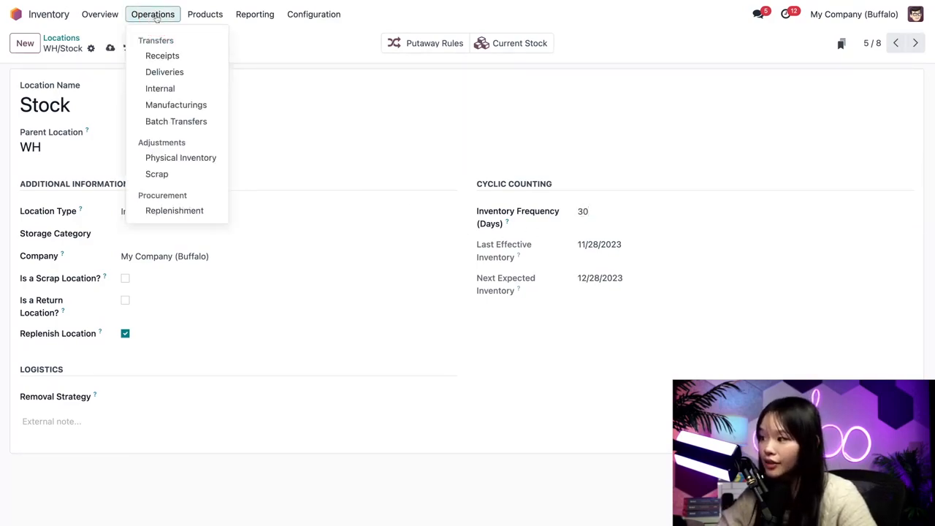
{"action": "left_click", "coordinate": [174, 161]}
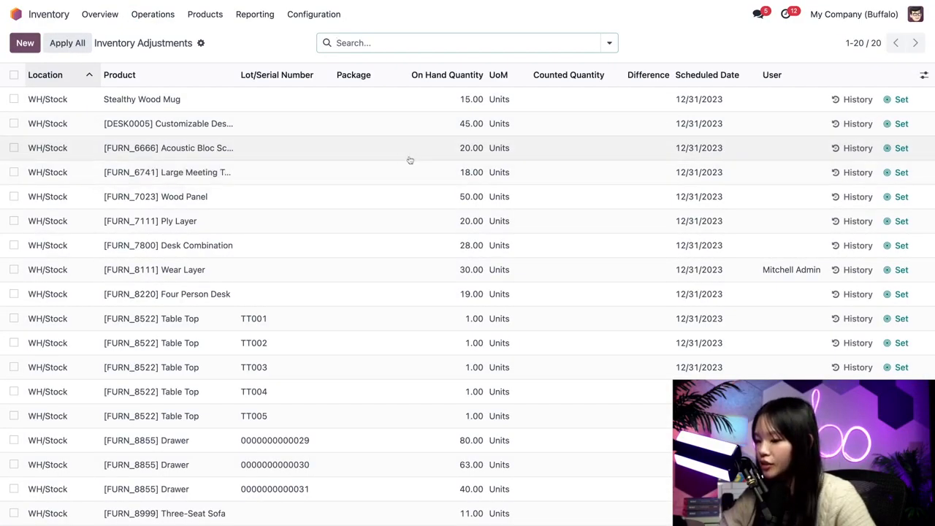
{"action": "left_click", "coordinate": [569, 155]}
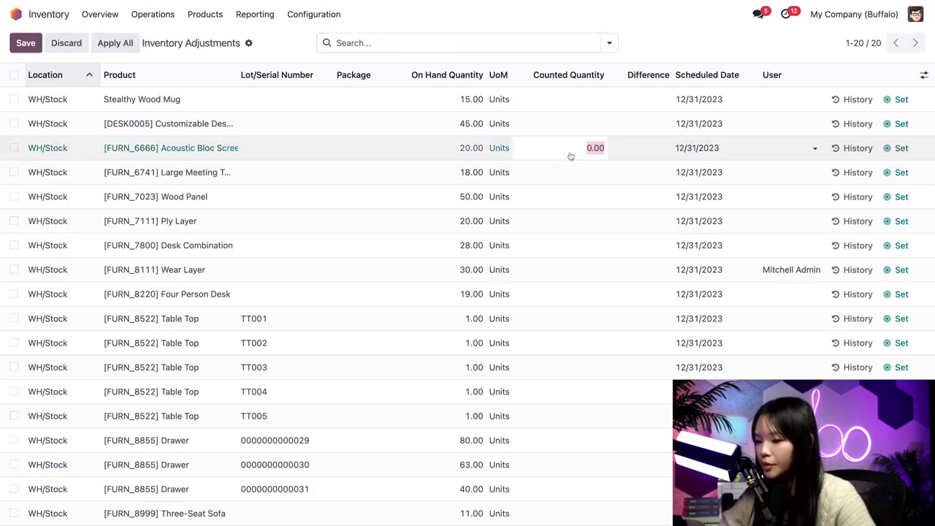
{"action": "type", "text": "25"}
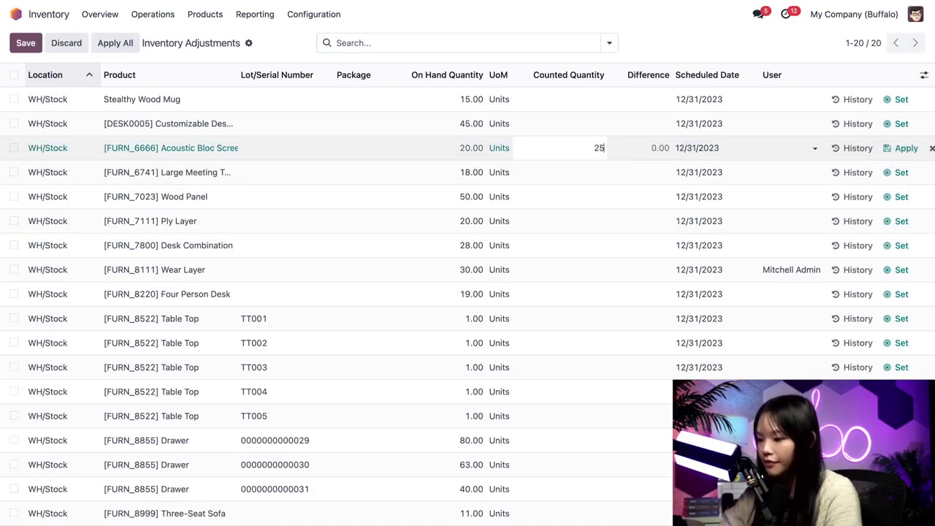
{"action": "left_click", "coordinate": [906, 148]}
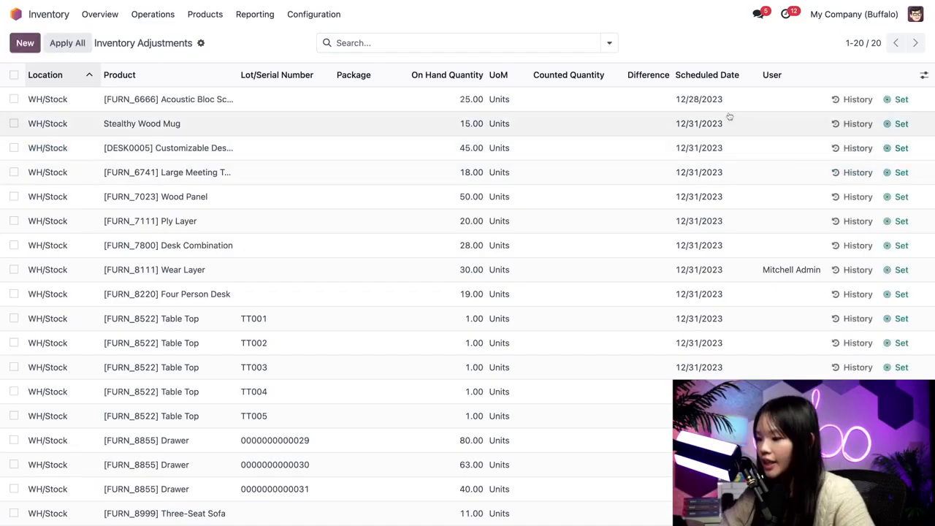